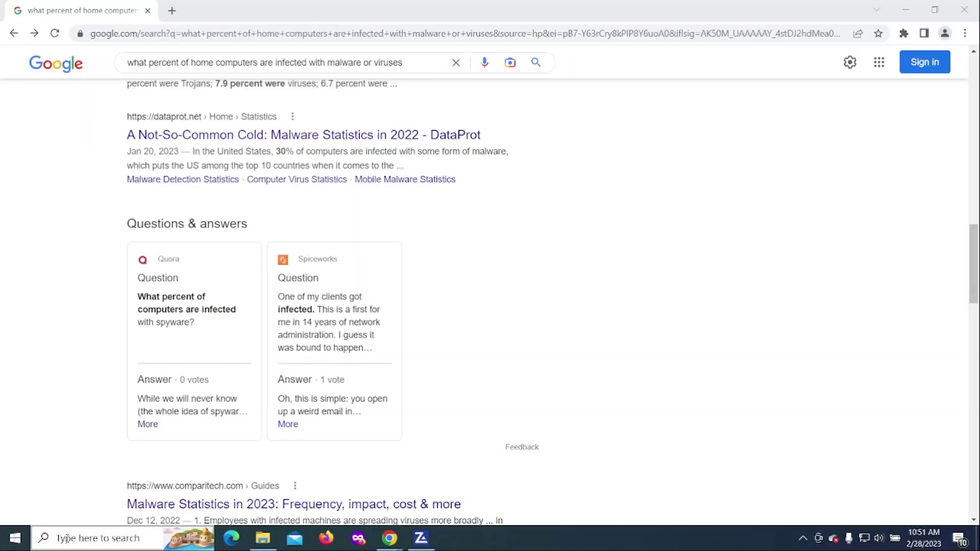
- Close the Chrome browser and the Videos folder window
{"action": "left_click", "coordinate": [65, 539]}
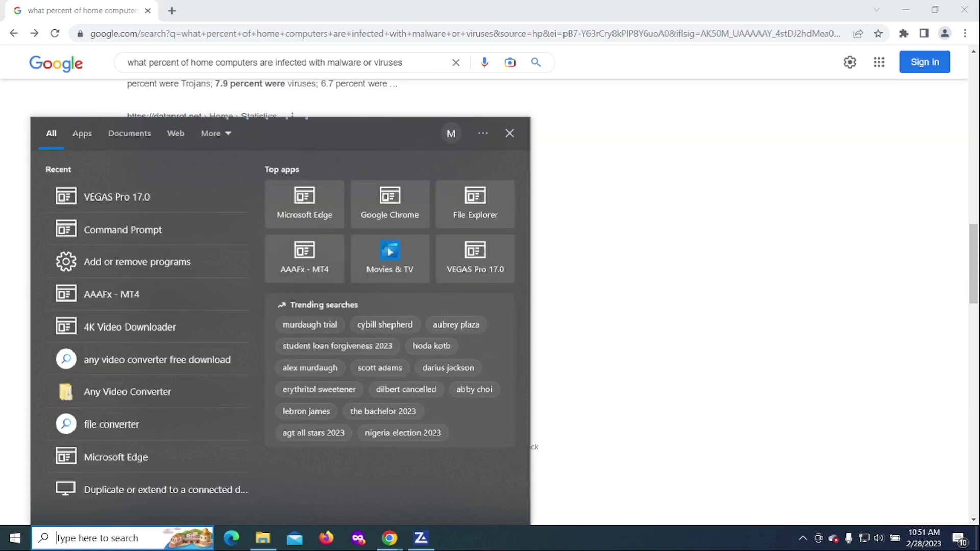
{"action": "left_click", "coordinate": [964, 9]}
{"action": "left_click", "coordinate": [964, 9]}
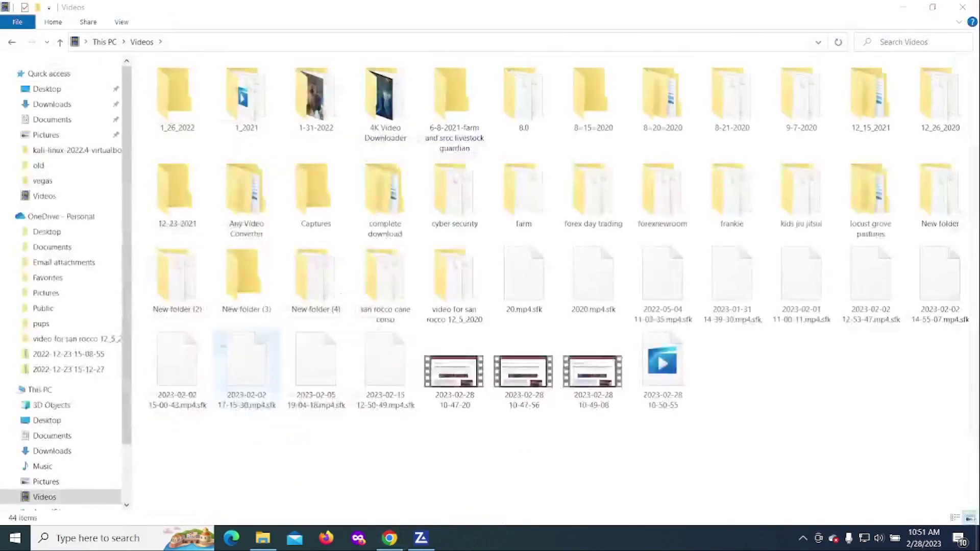
{"action": "left_click", "coordinate": [964, 10]}
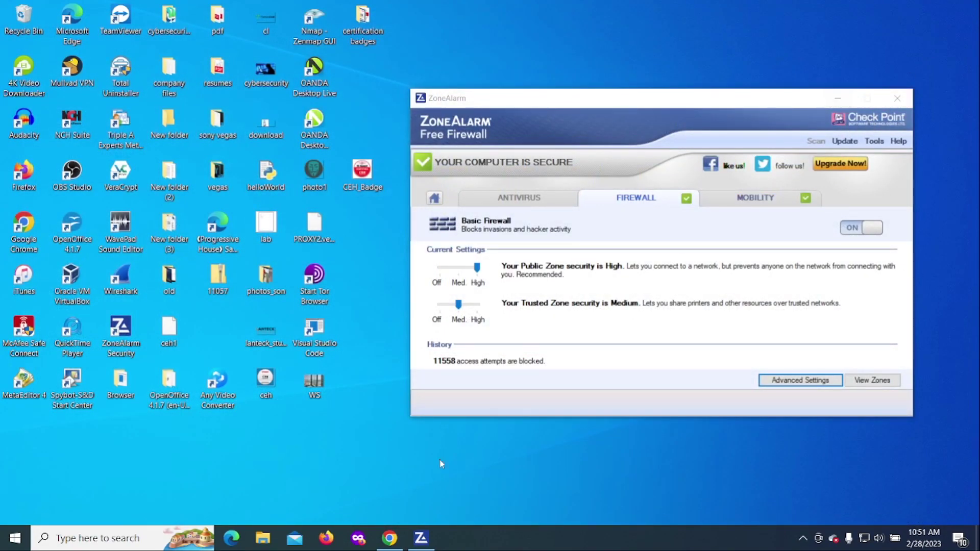
- Launch Command Prompt by searching Windows for cmd
{"action": "left_click", "coordinate": [153, 534]}
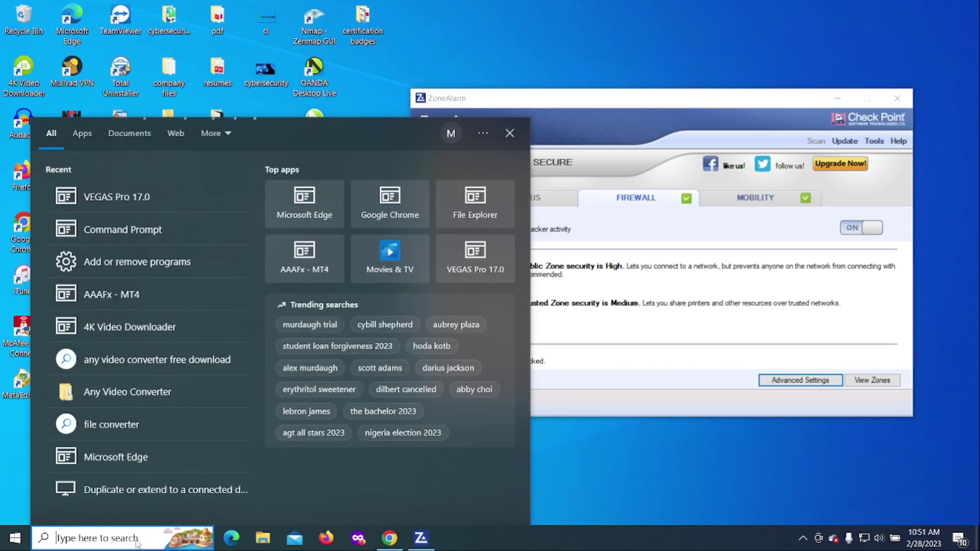
{"action": "type", "text": "cmd"}
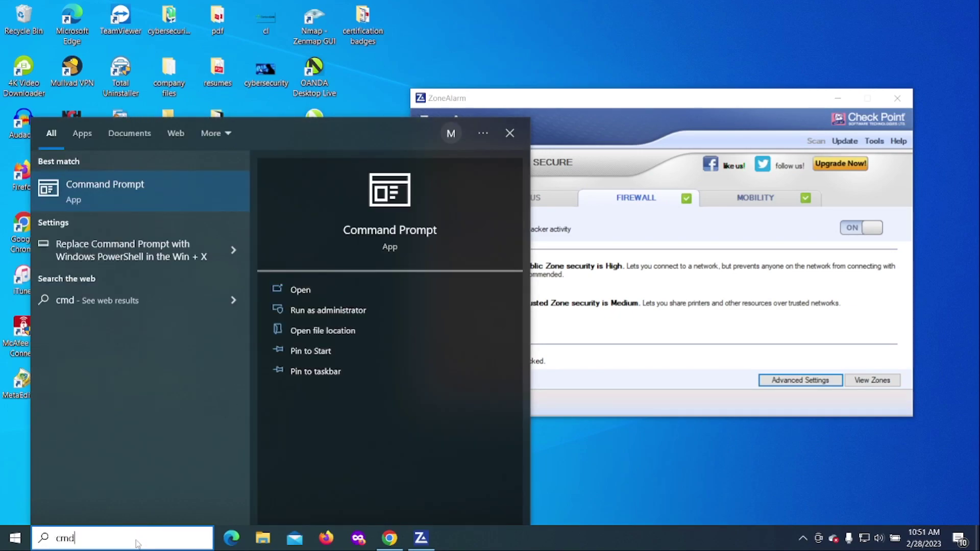
{"action": "key", "text": "Return"}
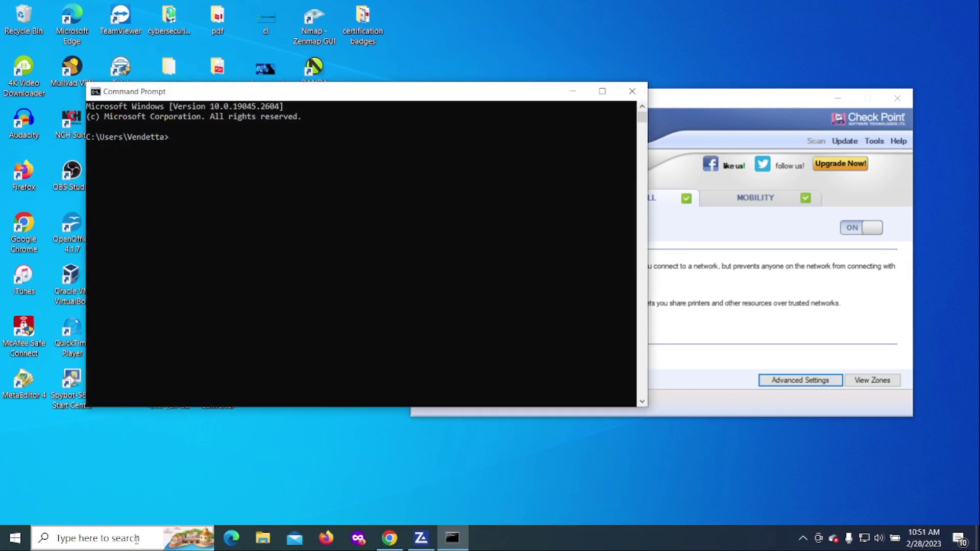
- Maximize Command Prompt, run netstat -ano and scroll up through the listed connections
{"action": "left_click", "coordinate": [603, 91]}
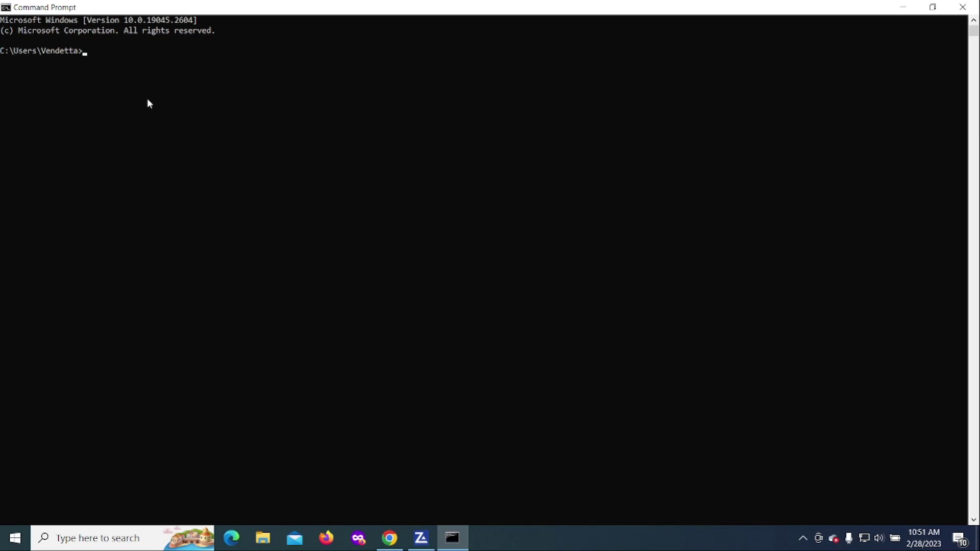
{"action": "type", "text": "netstat"}
{"action": "type", "text": "-ano"}
{"action": "key", "text": "Return"}
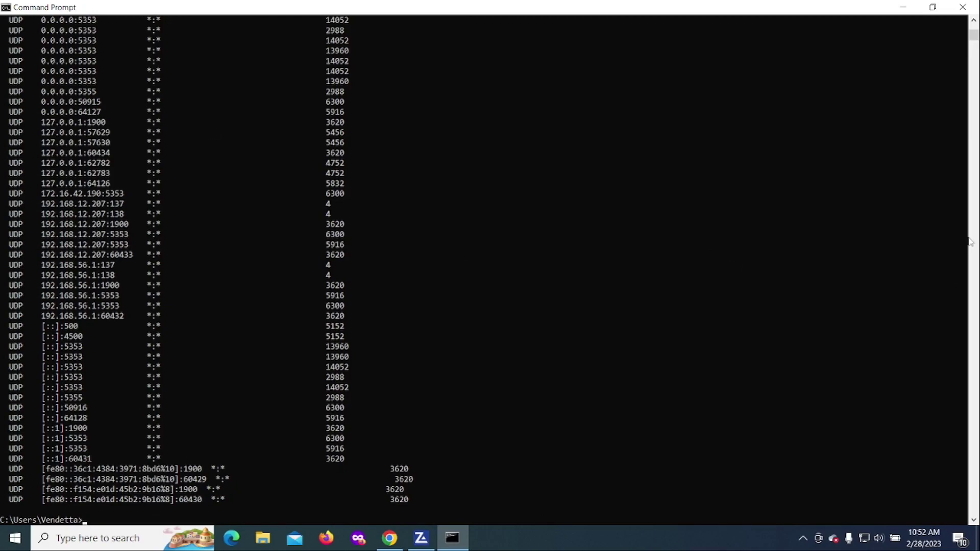
{"action": "scroll", "coordinate": [885, 180], "scroll_direction": "up", "scroll_amount": 20}
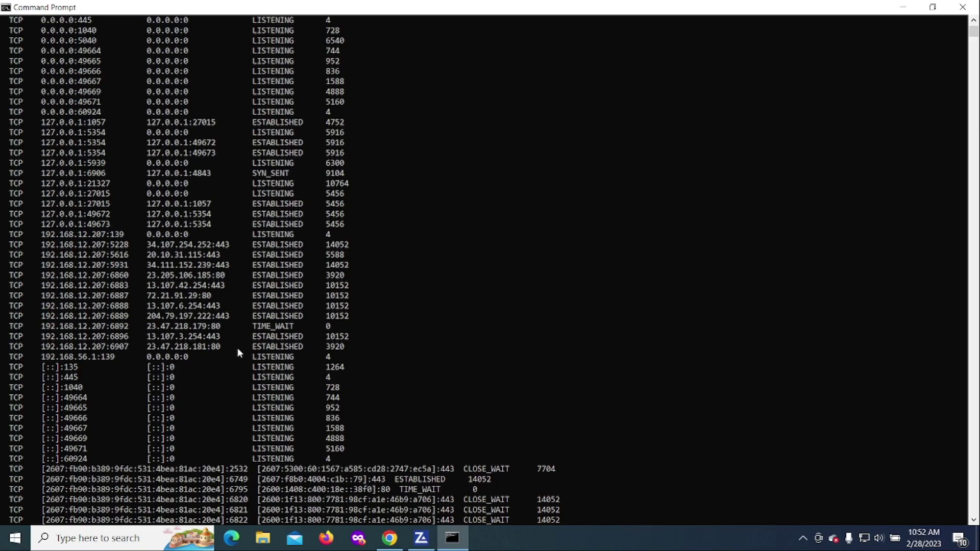
{"action": "scroll", "coordinate": [238, 352], "scroll_direction": "up", "scroll_amount": 2}
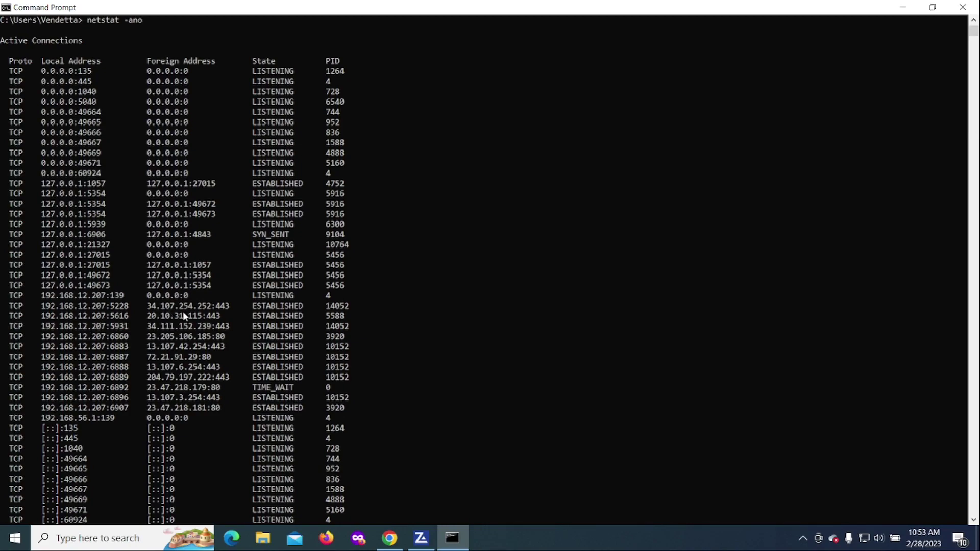
{"action": "left_click", "coordinate": [391, 541]}
- Place Chrome beside the connection list and pick 204.79.197.222 from the site's search suggestions
{"action": "left_click_drag", "start_coordinate": [435, 213], "coordinate": [735, 61]}
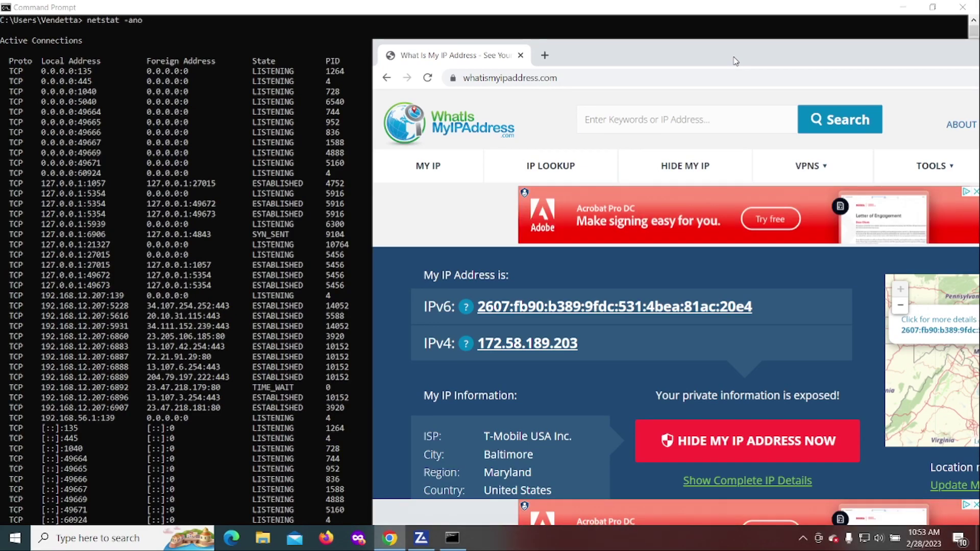
{"action": "left_click_drag", "start_coordinate": [735, 61], "coordinate": [727, 53]}
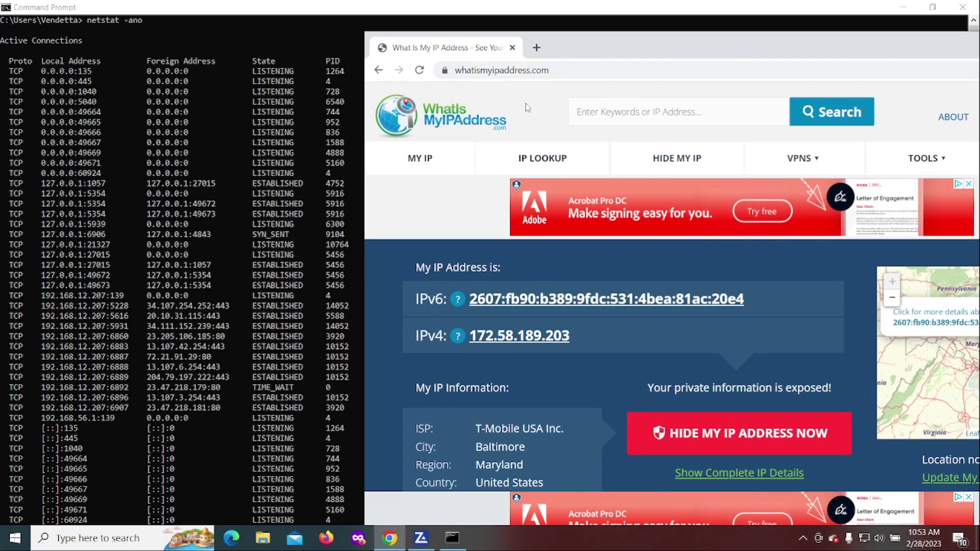
{"action": "left_click", "coordinate": [612, 111]}
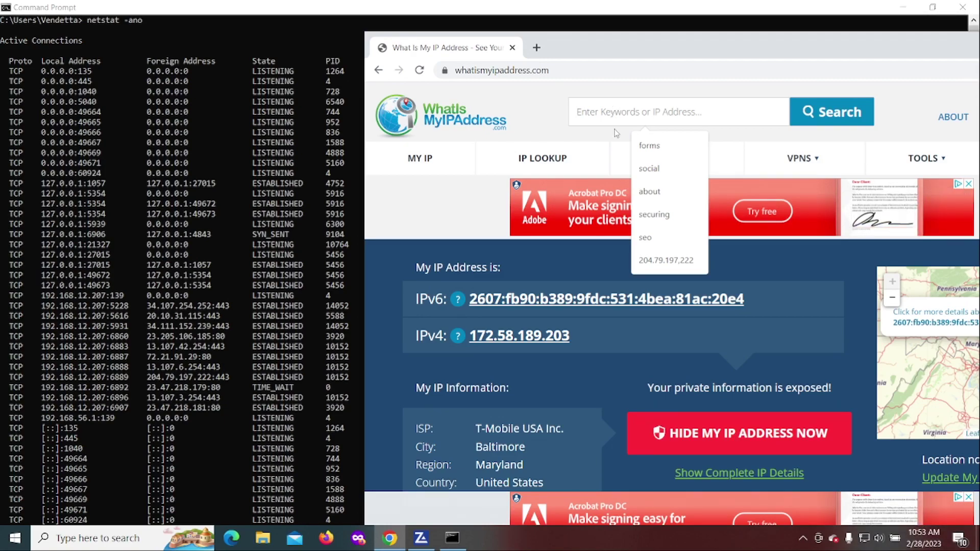
{"action": "left_click", "coordinate": [661, 260]}
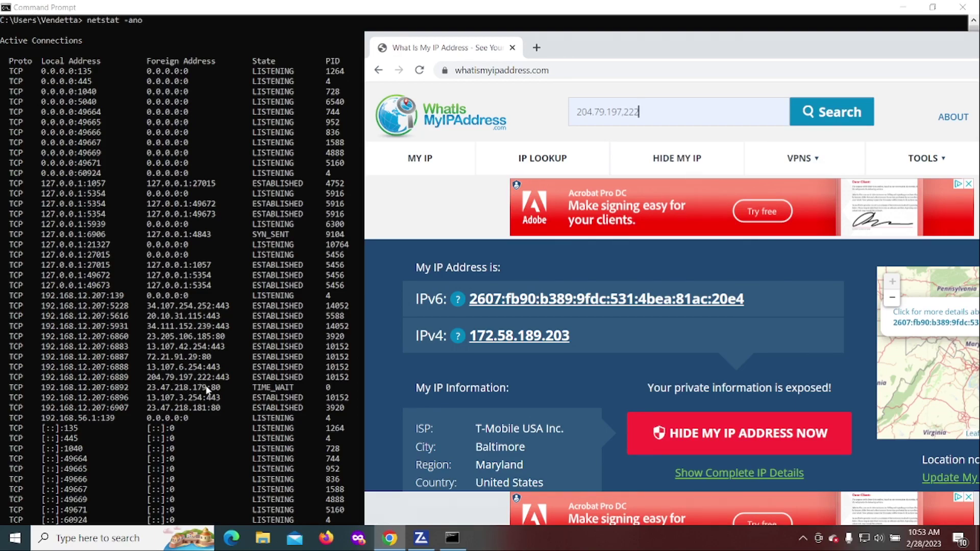
- Submit the corrected 204.79.197.222 lookup and review its Microsoft Corporation, Redmond details
{"action": "key", "text": "Return"}
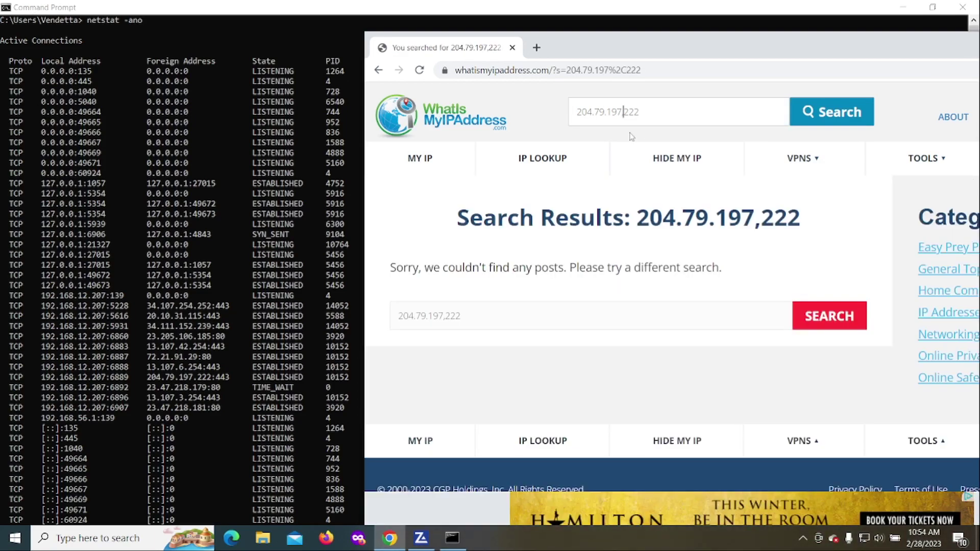
{"action": "key", "text": "BackSpace"}
{"action": "key", "text": "BackSpace"}
{"action": "key", "text": "BackSpace"}
{"action": "key", "text": "BackSpace"}
{"action": "type", "text": ".222"}
{"action": "key", "text": "Return"}
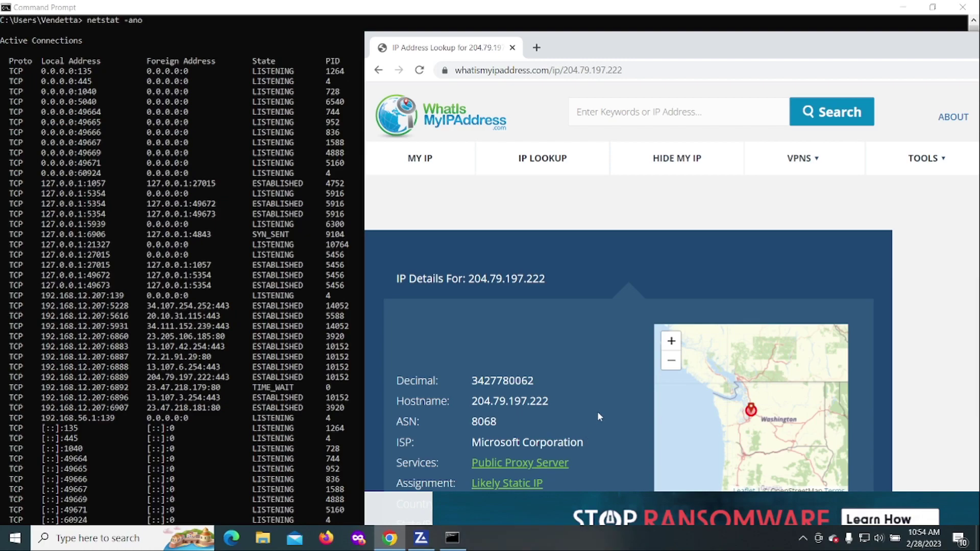
{"action": "scroll", "coordinate": [615, 408], "scroll_direction": "down", "scroll_amount": 3}
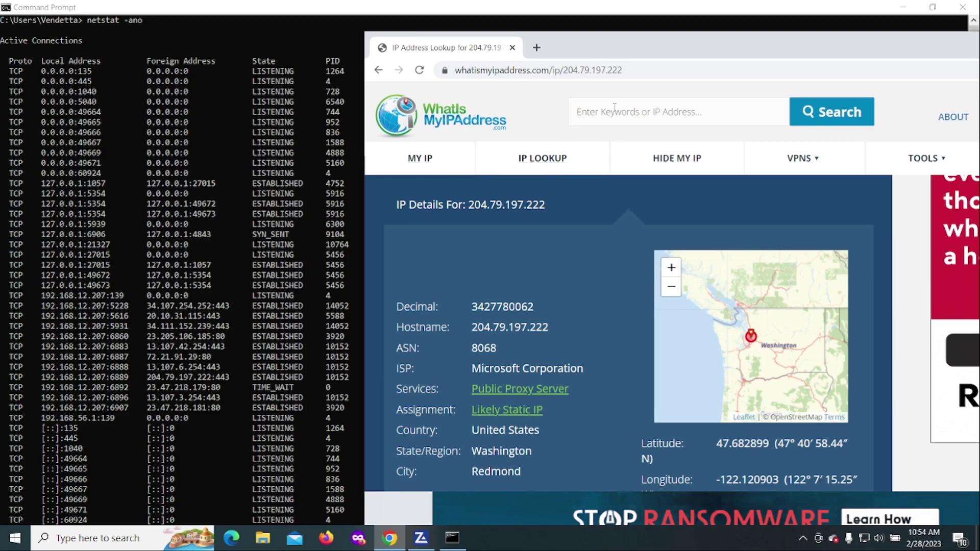
{"action": "left_click", "coordinate": [654, 106]}
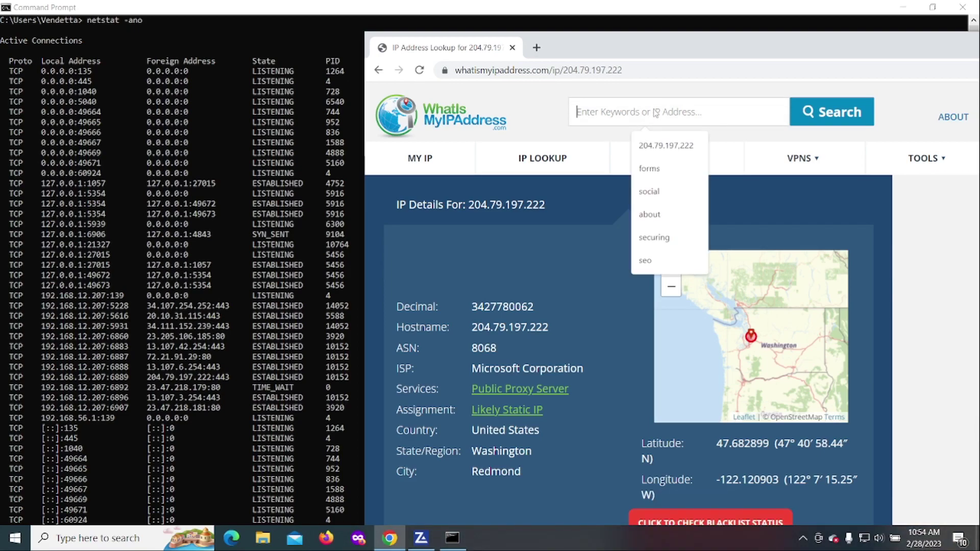
- Look up 34.107.254.252 and scroll through its Google LLC, Kansas City details
{"action": "type", "text": "3"}
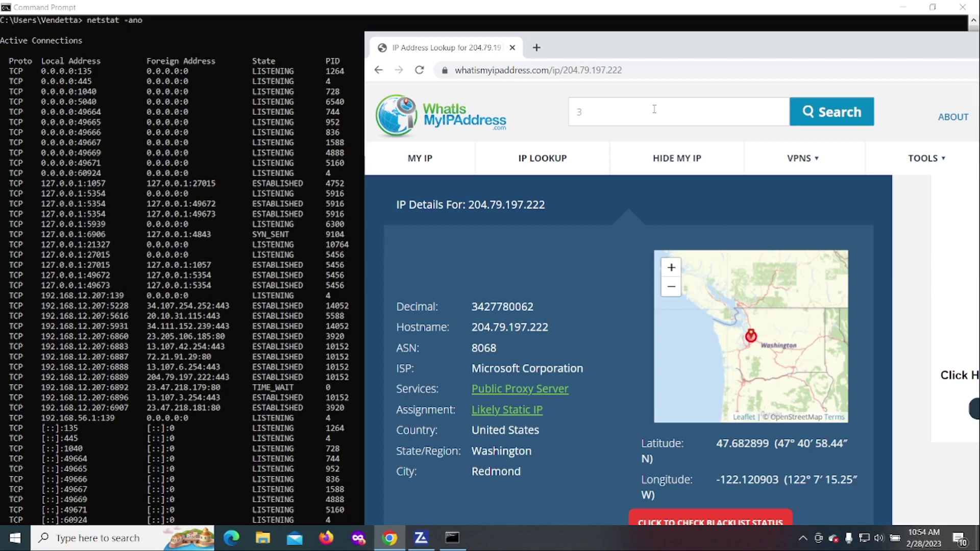
{"action": "type", "text": "4.10"}
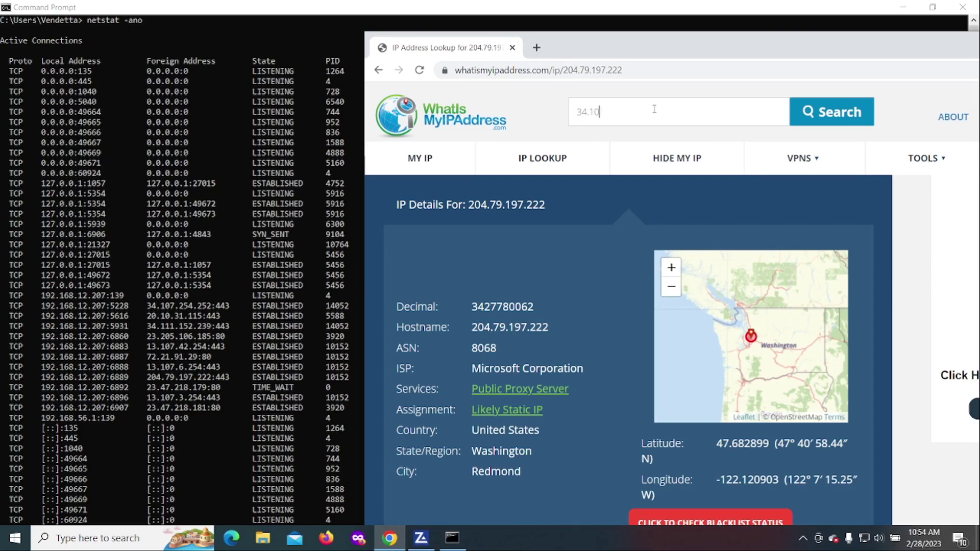
{"action": "type", "text": "7.254"}
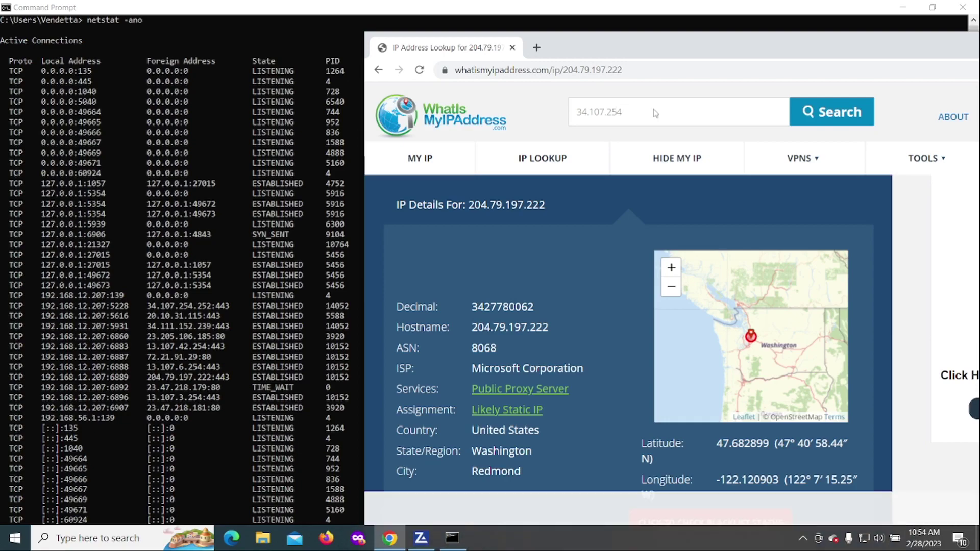
{"action": "type", "text": ".252"}
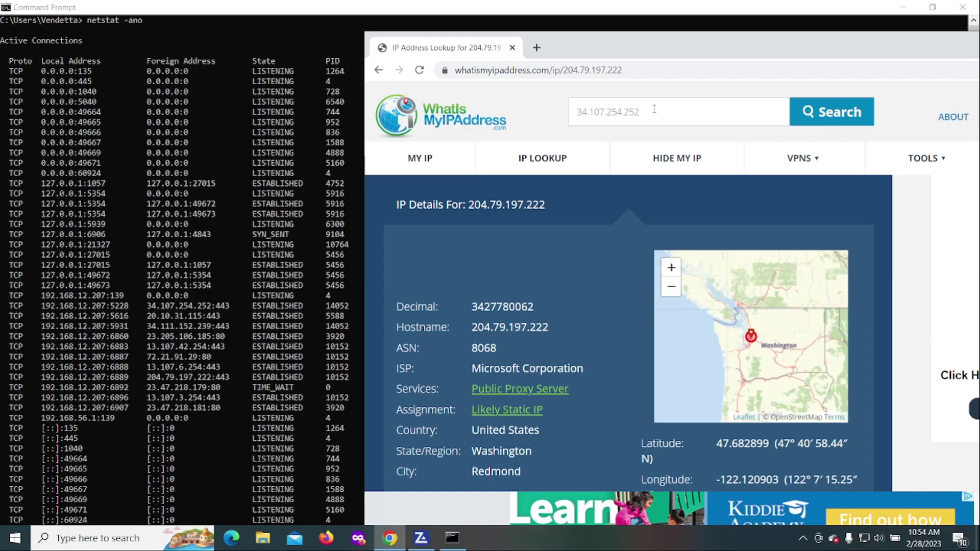
{"action": "left_click", "coordinate": [833, 112]}
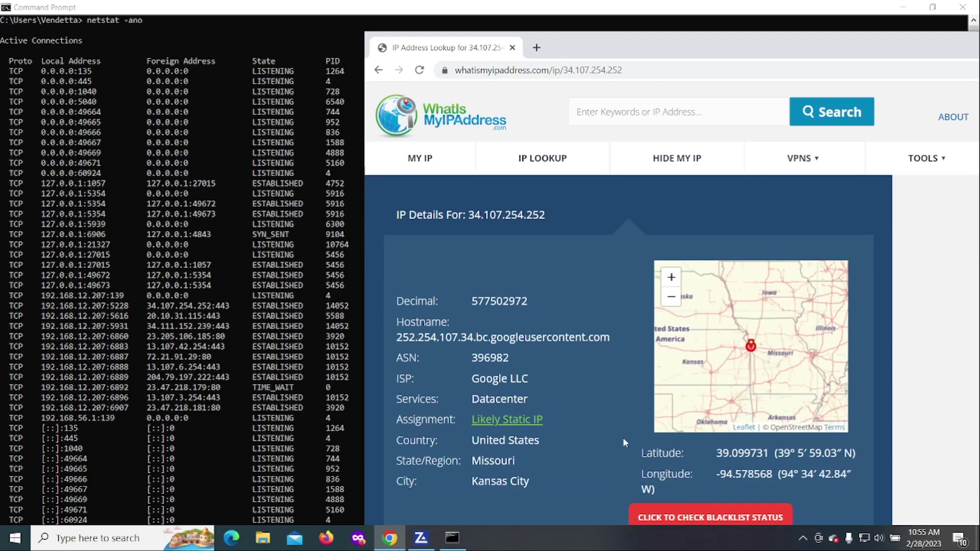
{"action": "scroll", "coordinate": [624, 443], "scroll_direction": "down", "scroll_amount": 1}
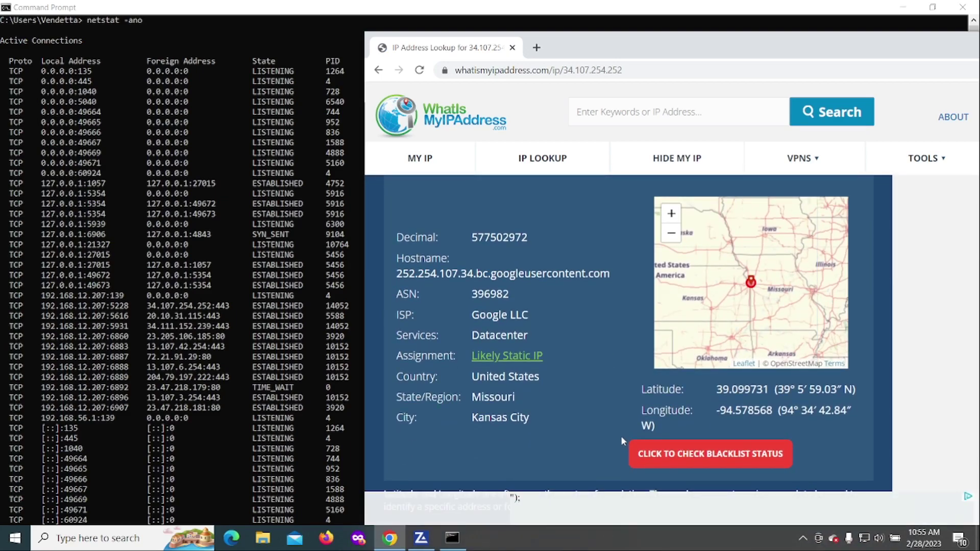
{"action": "scroll", "coordinate": [612, 438], "scroll_direction": "up", "scroll_amount": 1}
{"action": "scroll", "coordinate": [638, 436], "scroll_direction": "down", "scroll_amount": 2}
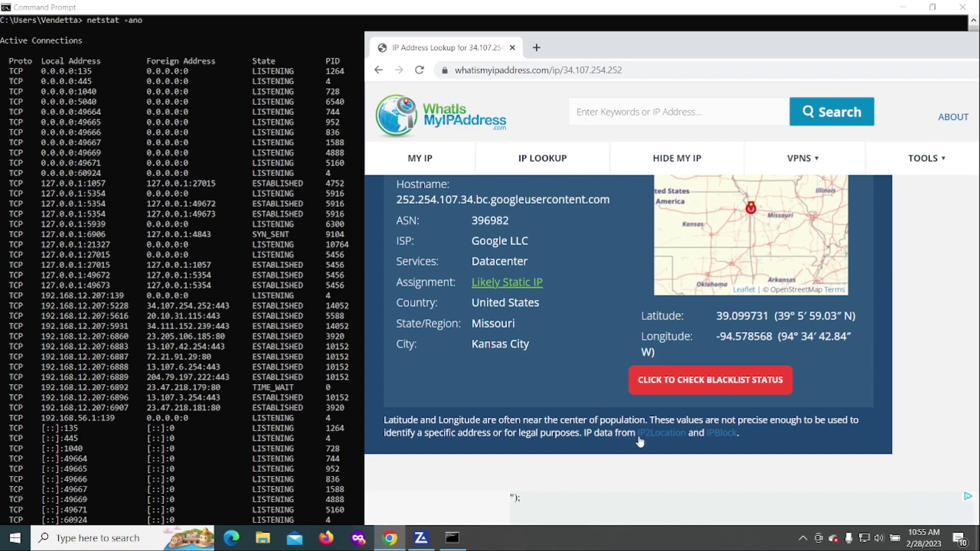
{"action": "scroll", "coordinate": [576, 375], "scroll_direction": "up", "scroll_amount": 1}
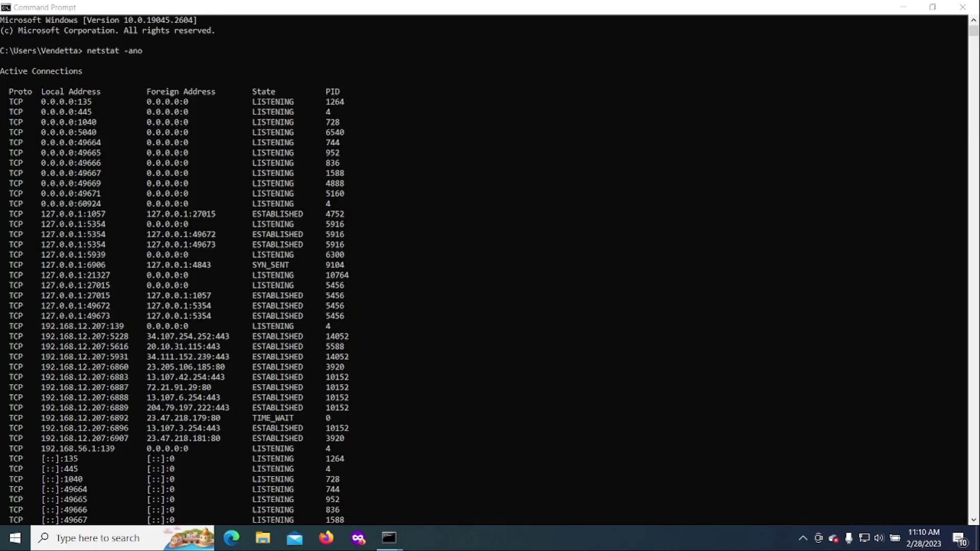
- Open ZoneAlarm from the system tray, centre its window and view the Firewall card details
{"action": "left_click", "coordinate": [804, 539]}
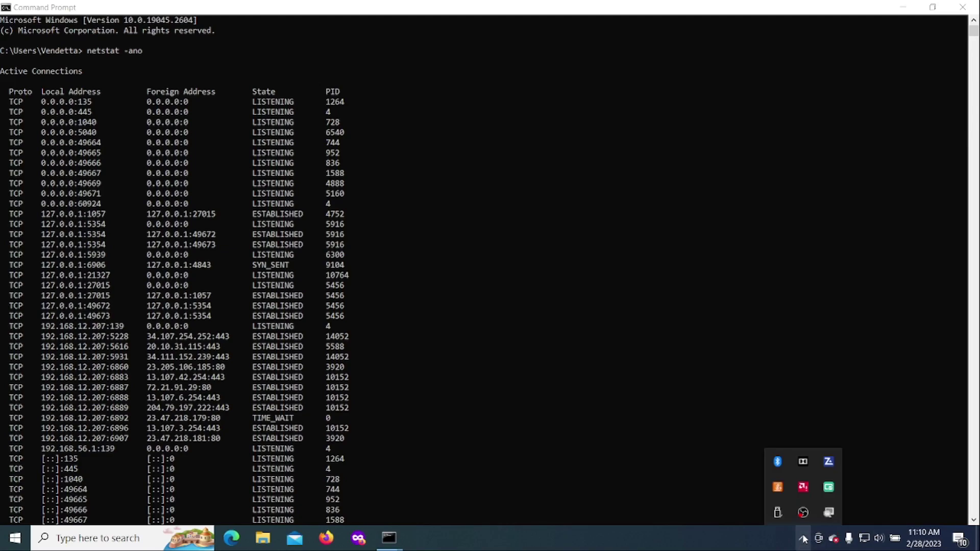
{"action": "double_click", "coordinate": [829, 462]}
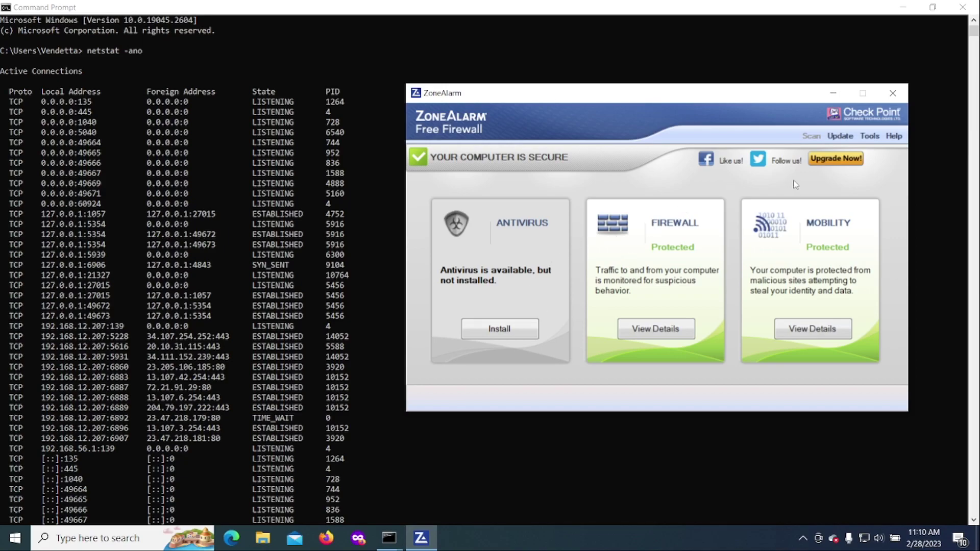
{"action": "left_click_drag", "start_coordinate": [694, 98], "coordinate": [546, 131]}
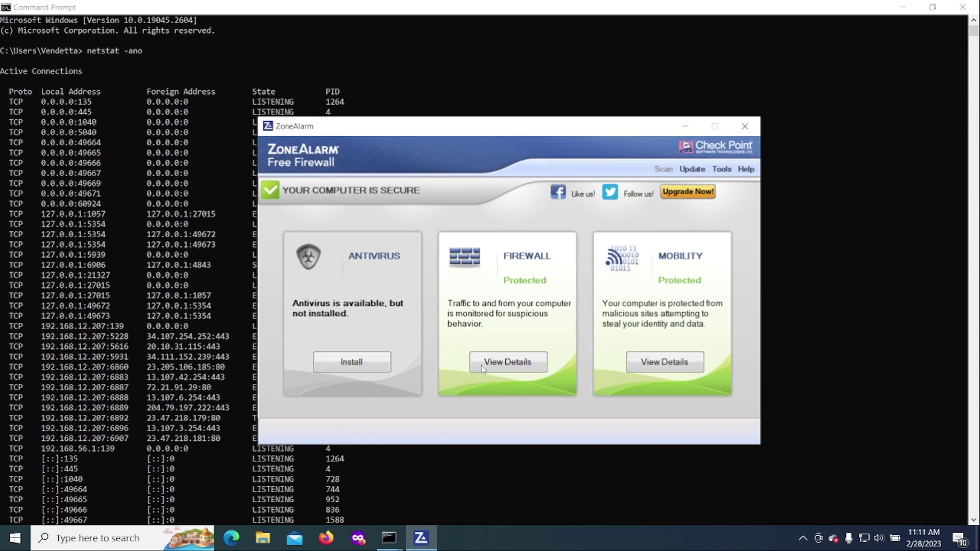
{"action": "left_click", "coordinate": [517, 365]}
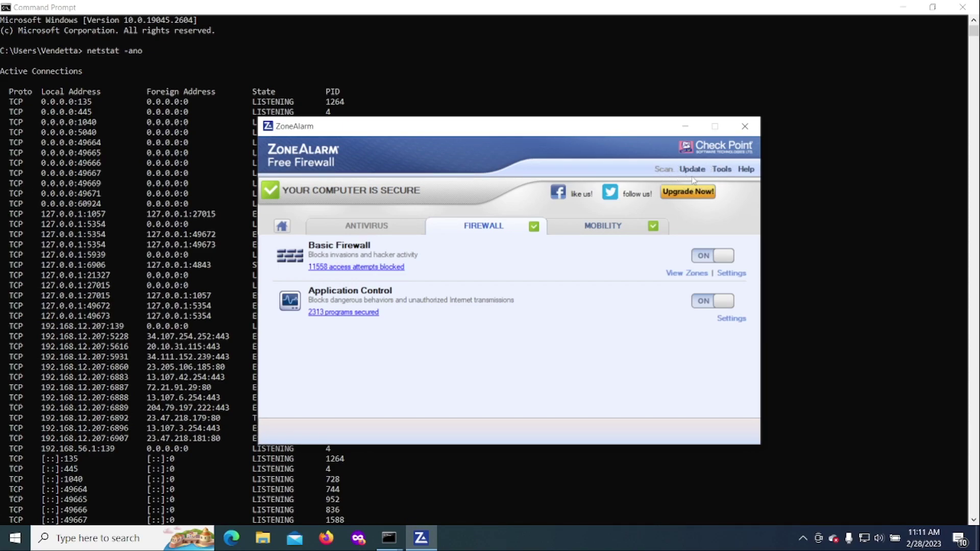
{"action": "left_click", "coordinate": [725, 171]}
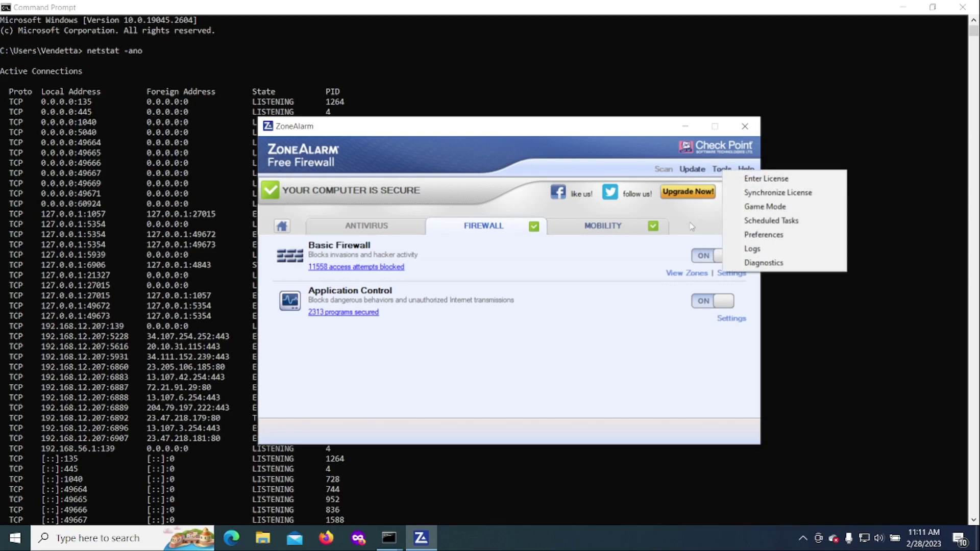
{"action": "left_click", "coordinate": [618, 161]}
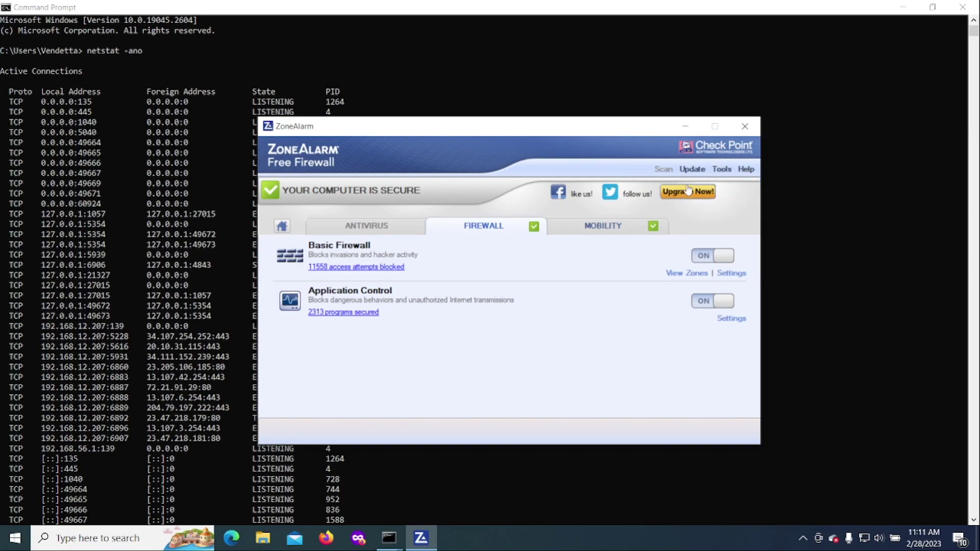
{"action": "left_click", "coordinate": [371, 231]}
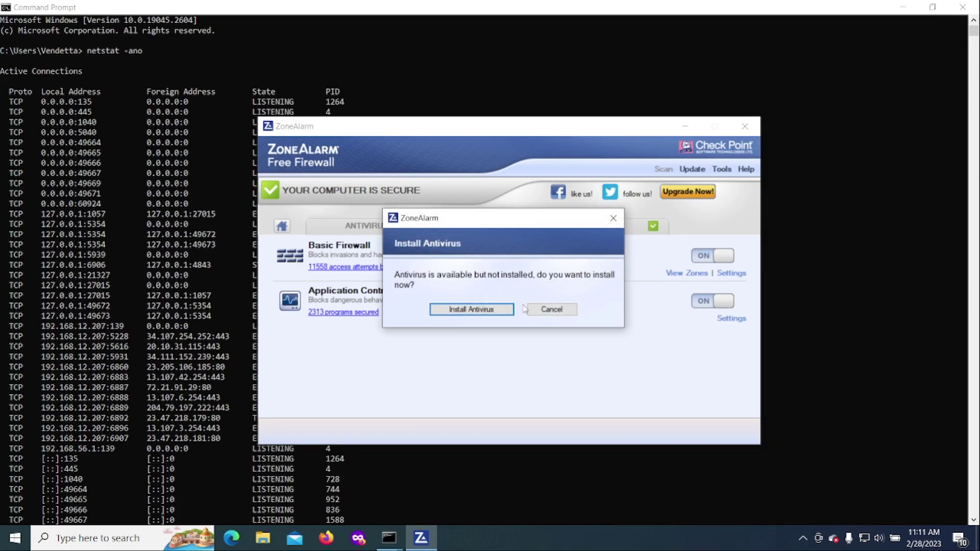
{"action": "left_click", "coordinate": [546, 309]}
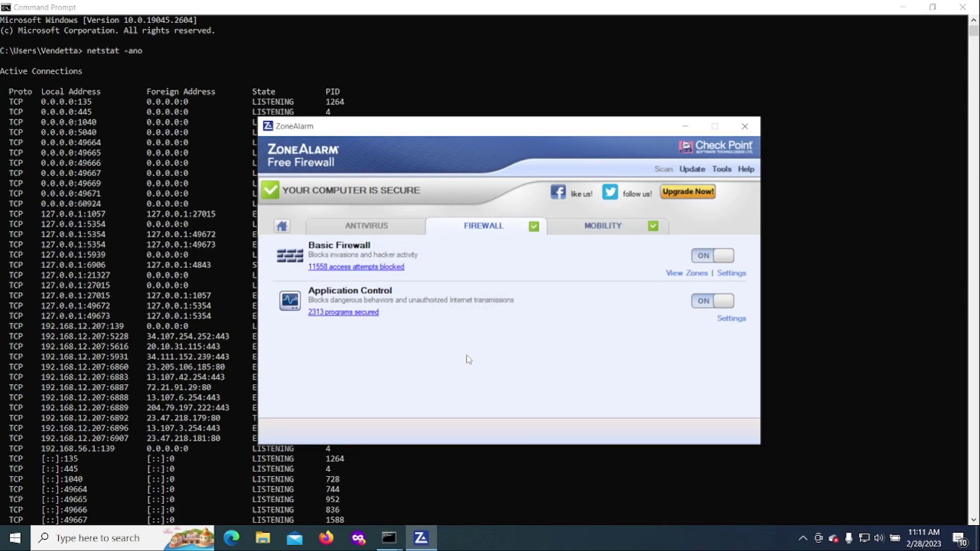
{"action": "left_click", "coordinate": [349, 313]}
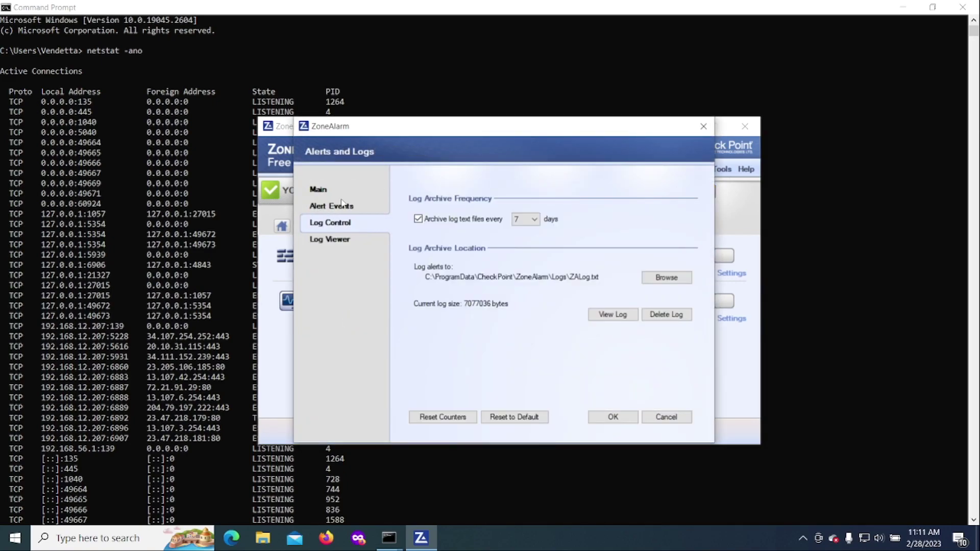
{"action": "left_click", "coordinate": [336, 206]}
{"action": "left_click", "coordinate": [336, 207]}
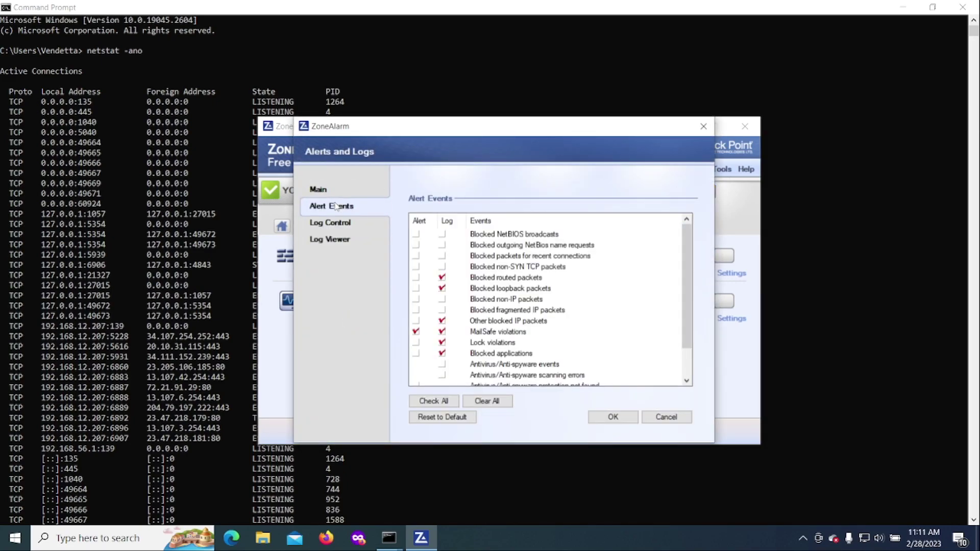
{"action": "left_click", "coordinate": [321, 192]}
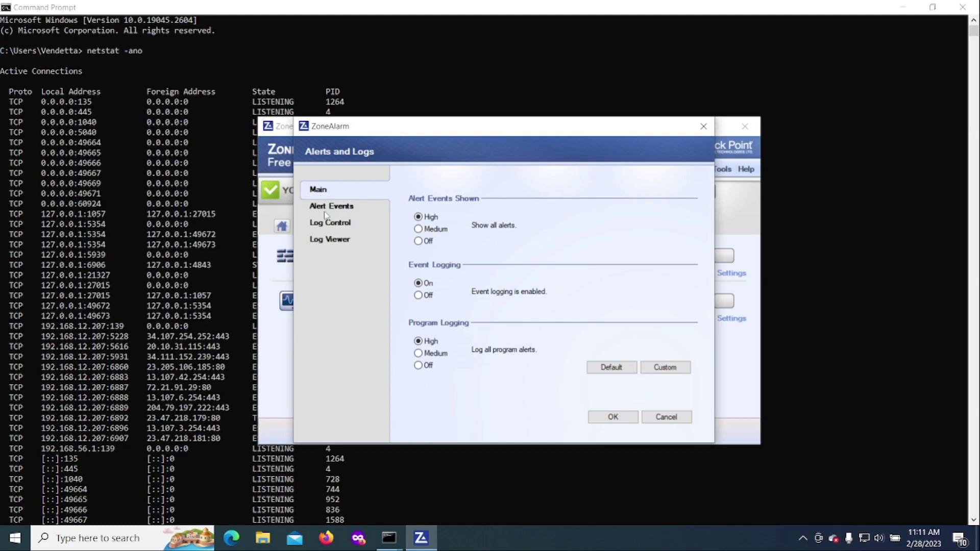
{"action": "left_click", "coordinate": [335, 241]}
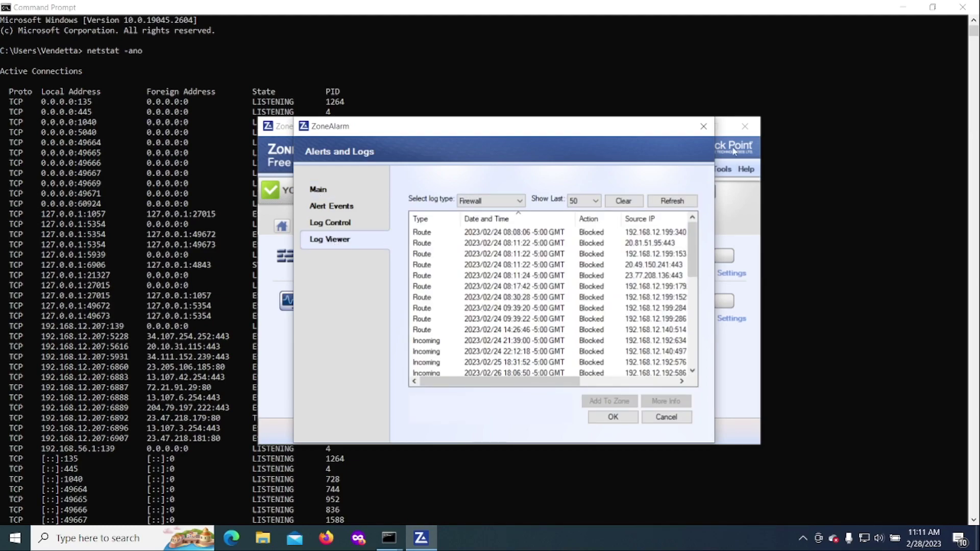
{"action": "left_click", "coordinate": [704, 128]}
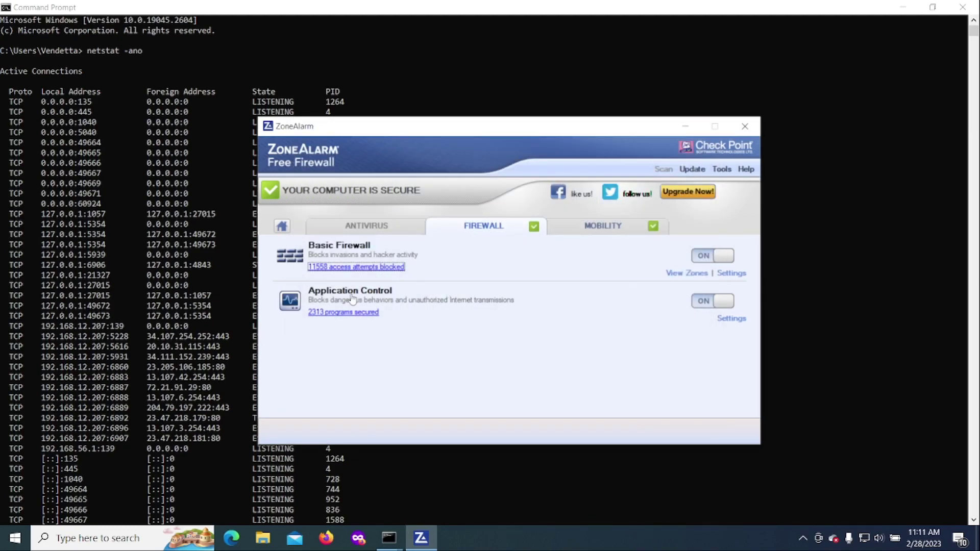
- Open ZoneAlarm's advanced firewall zone list and start adding a new IP address entry
{"action": "left_click", "coordinate": [731, 275]}
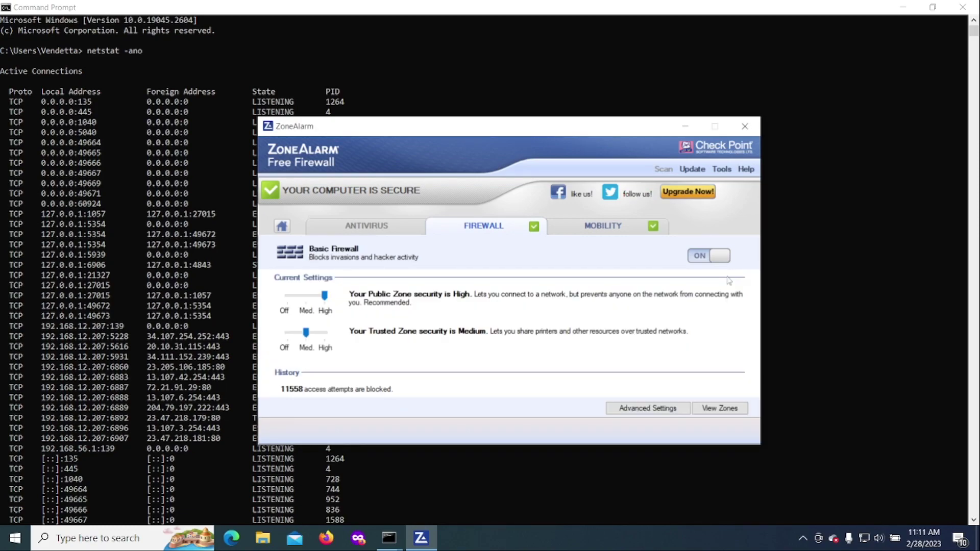
{"action": "left_click", "coordinate": [647, 408]}
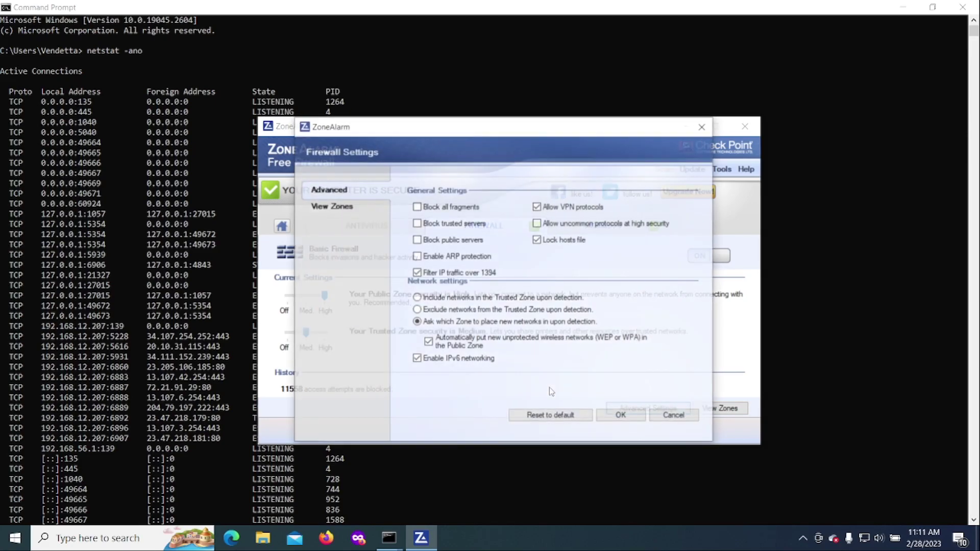
{"action": "left_click", "coordinate": [332, 207]}
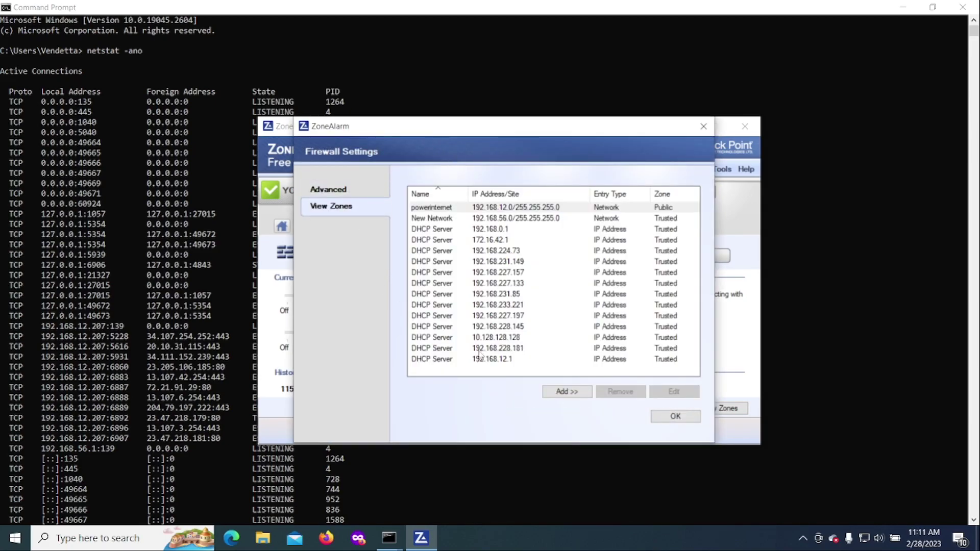
{"action": "left_click", "coordinate": [577, 395]}
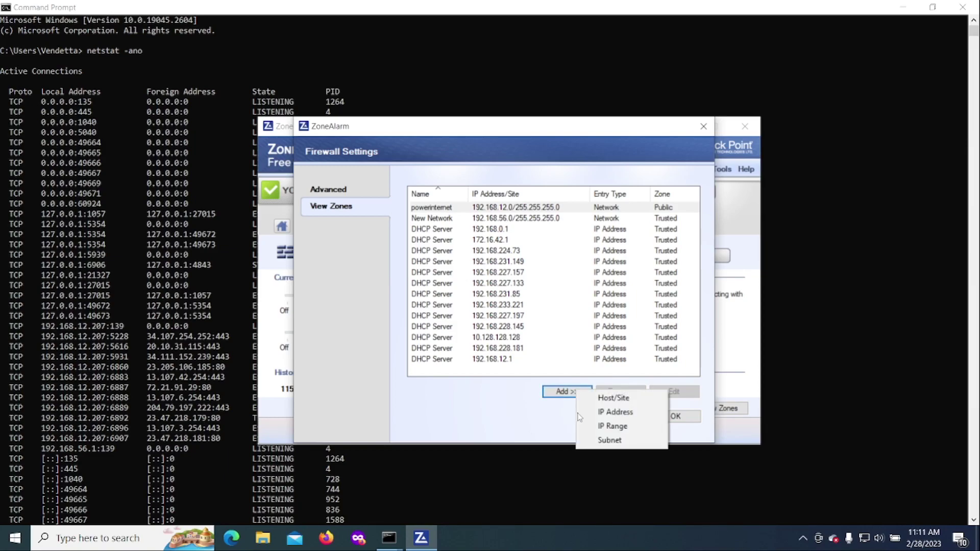
{"action": "left_click", "coordinate": [617, 412]}
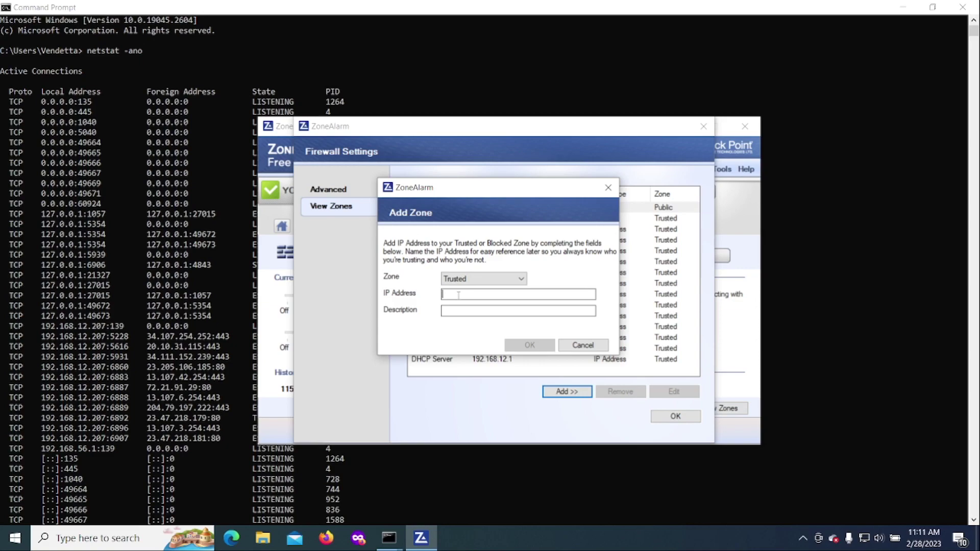
- Paste 199.38.167.131, set its zone to Blocked, describe it as 'suspicious' and confirm
{"action": "right_click", "coordinate": [469, 295]}
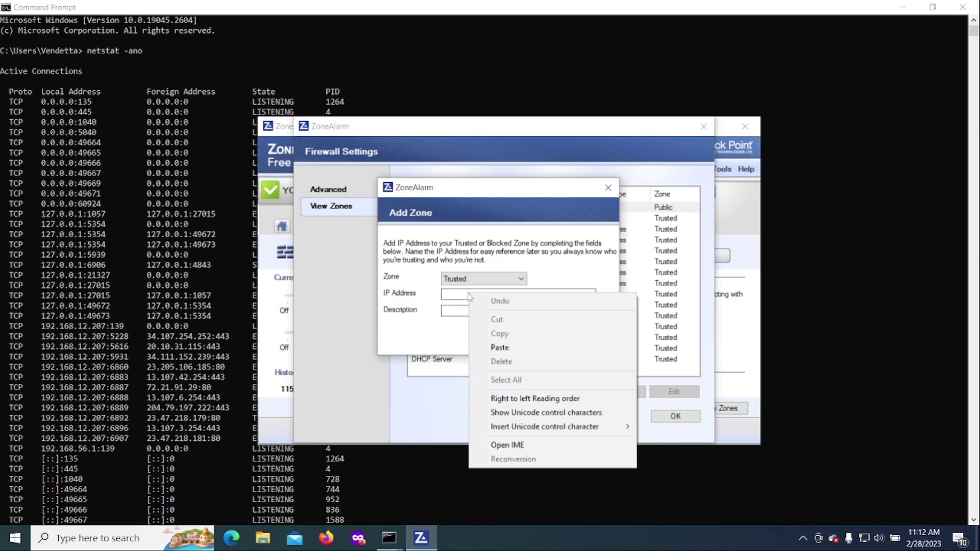
{"action": "left_click", "coordinate": [493, 348]}
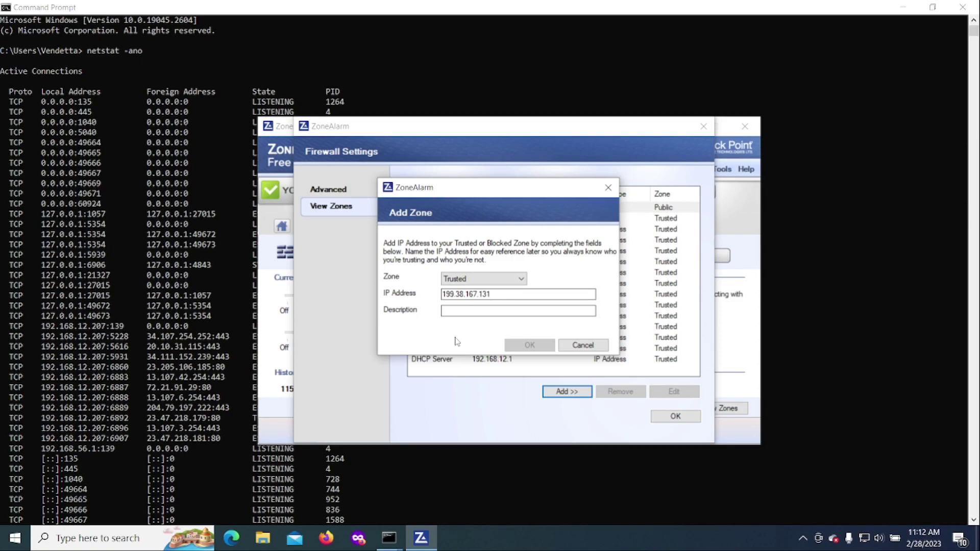
{"action": "left_click", "coordinate": [522, 283]}
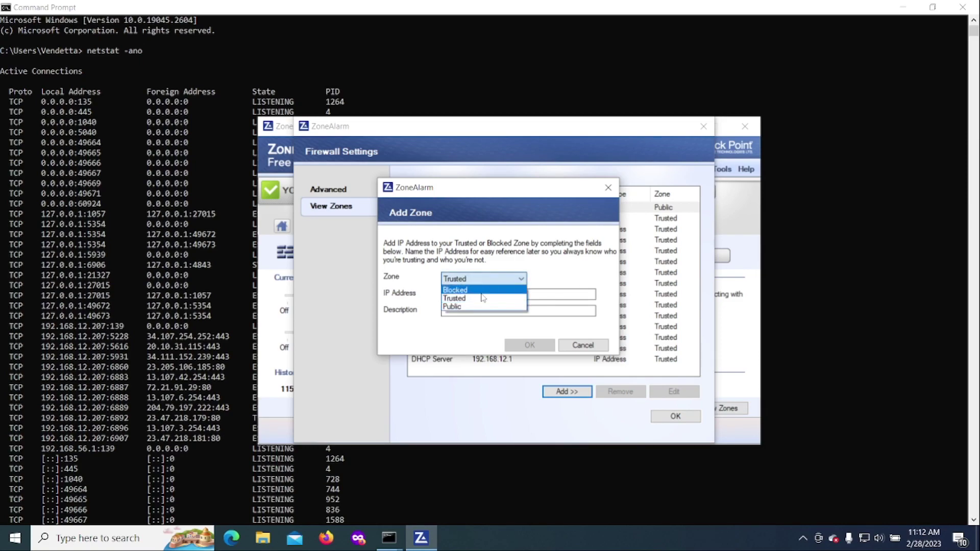
{"action": "left_click", "coordinate": [483, 295]}
{"action": "double_click", "coordinate": [483, 294]}
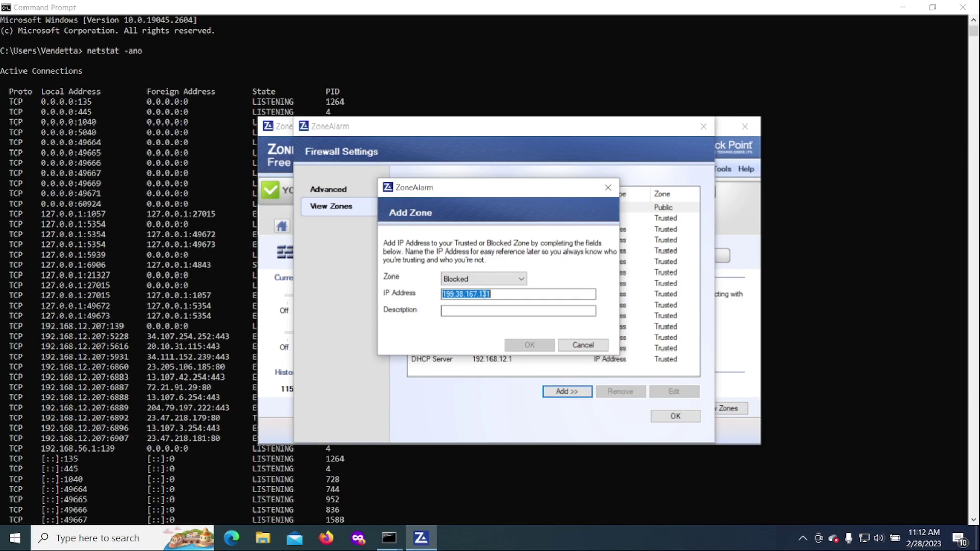
{"action": "left_click", "coordinate": [499, 293]}
{"action": "left_click", "coordinate": [443, 311]}
{"action": "type", "text": "suspici"}
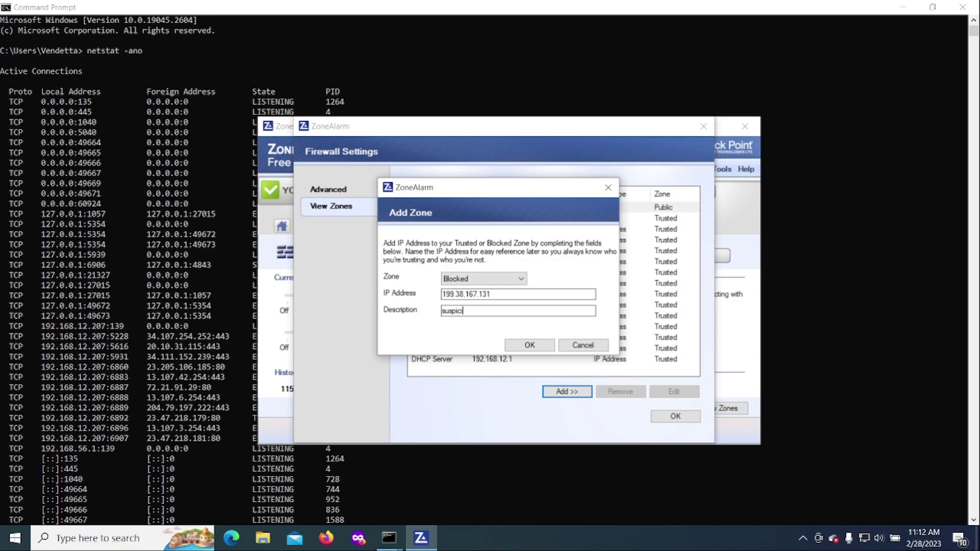
{"action": "type", "text": "ous"}
{"action": "left_click", "coordinate": [531, 345]}
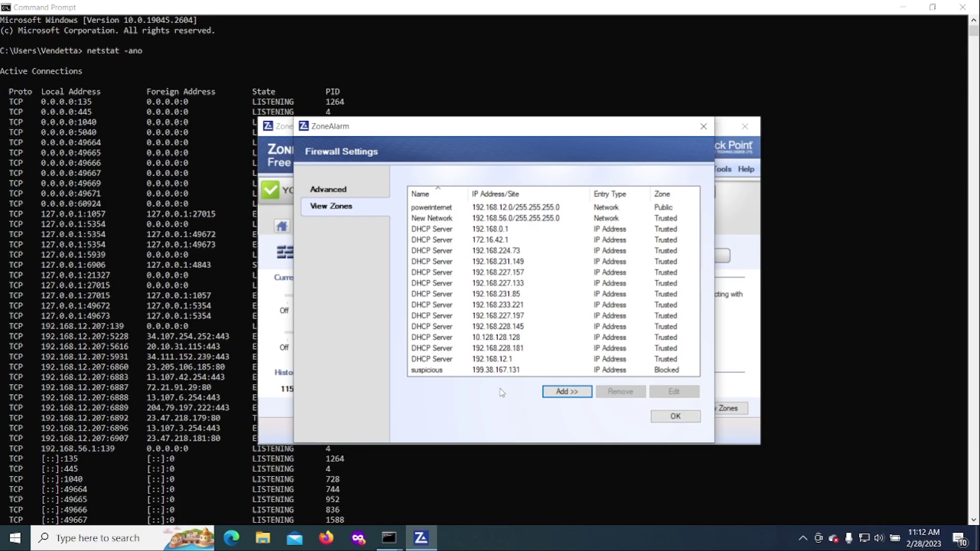
- Confirm the Firewall Settings with OK and close the ZoneAlarm window
{"action": "left_click", "coordinate": [676, 417]}
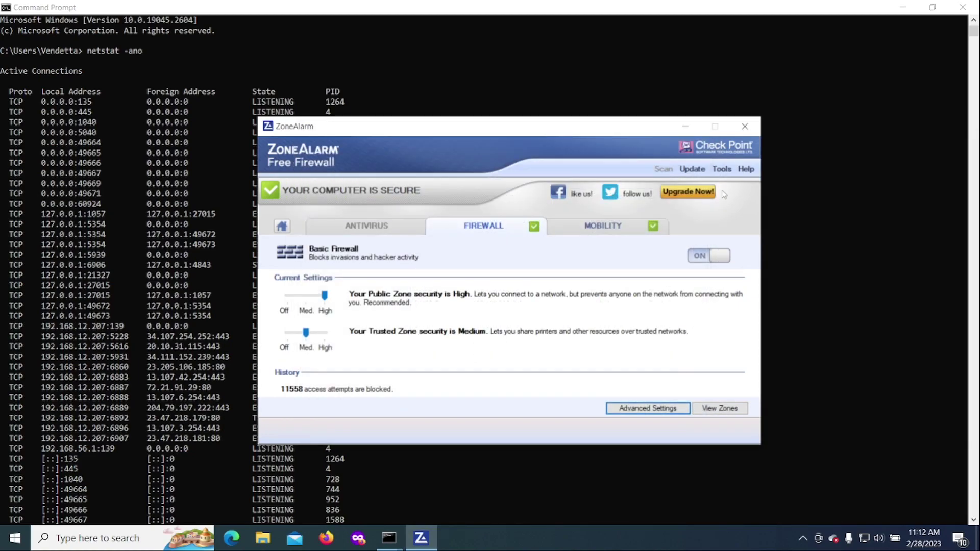
{"action": "left_click", "coordinate": [744, 126]}
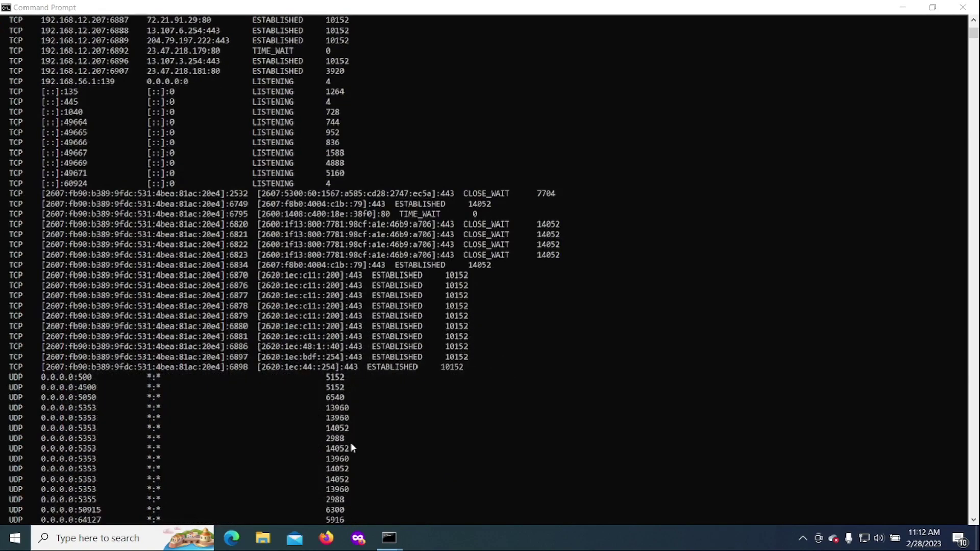
- Scroll up through the fresh netstat output, then minimize Command Prompt
{"action": "scroll", "coordinate": [285, 411], "scroll_direction": "up", "scroll_amount": 12}
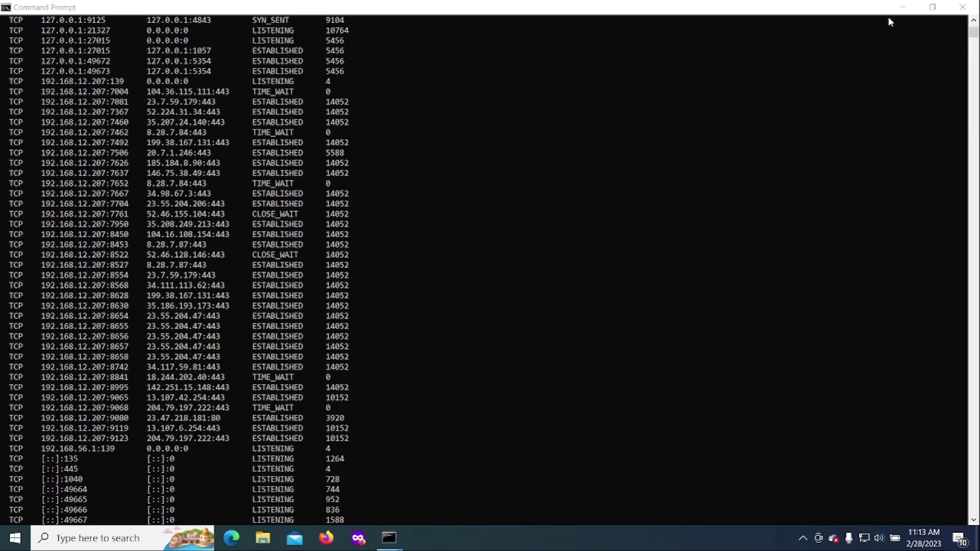
{"action": "left_click", "coordinate": [902, 9]}
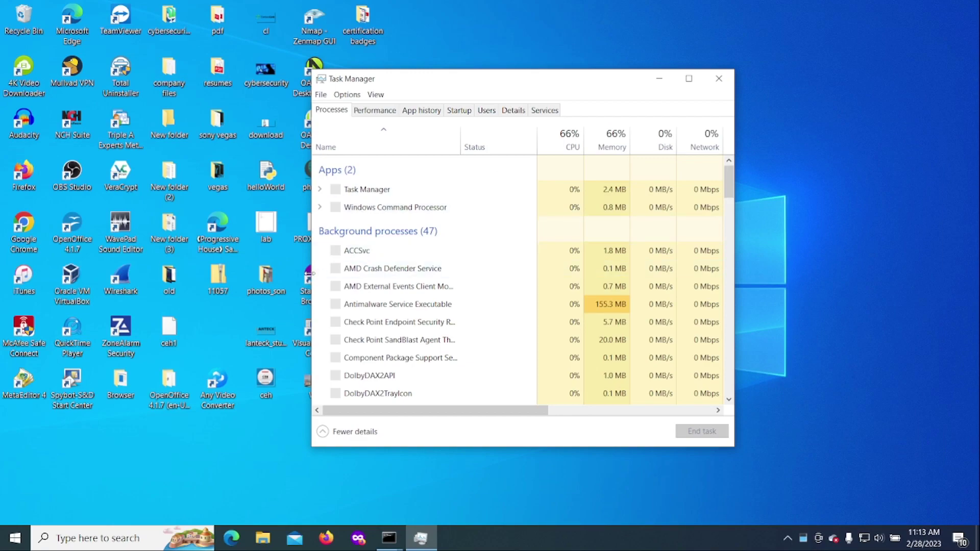
- Widen Task Manager to show GPU usage, scroll the Processes list and select AMD Crash Defender Service
{"action": "left_click_drag", "start_coordinate": [313, 275], "coordinate": [154, 283]}
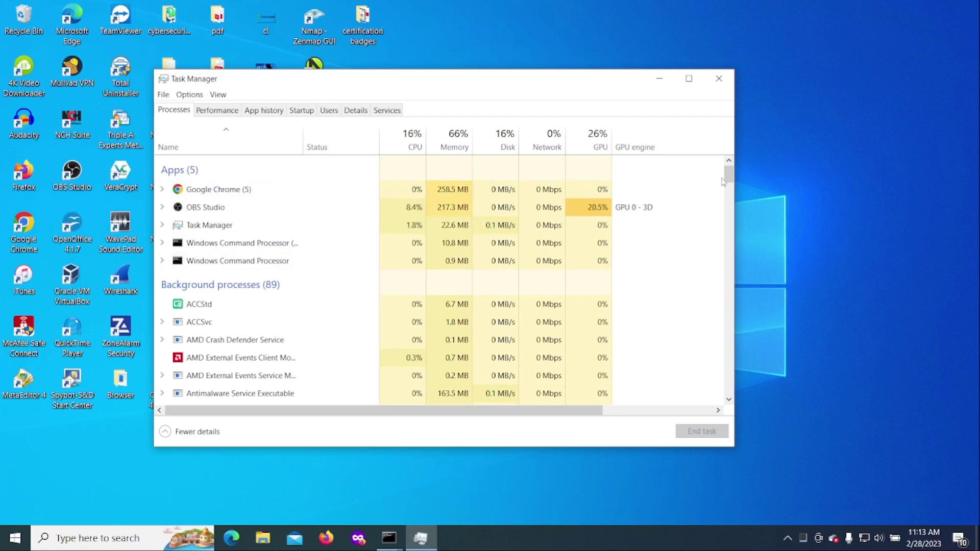
{"action": "left_click_drag", "start_coordinate": [730, 178], "coordinate": [691, 396]}
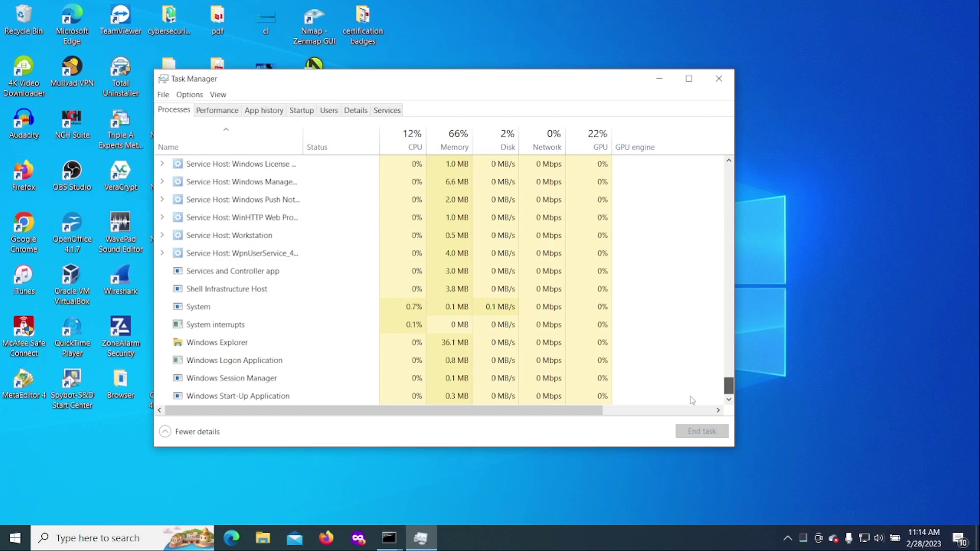
{"action": "scroll", "coordinate": [679, 347], "scroll_direction": "up", "scroll_amount": 20}
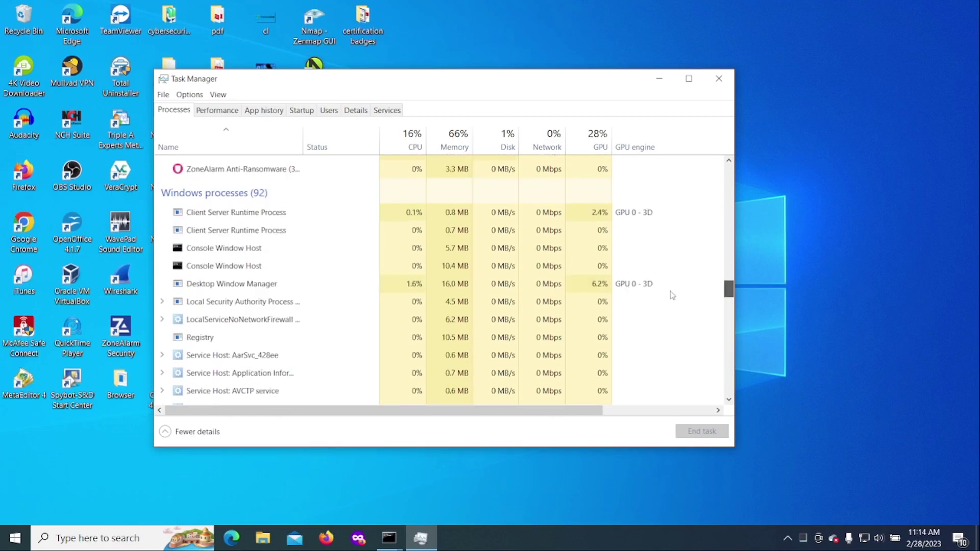
{"action": "scroll", "coordinate": [677, 281], "scroll_direction": "down", "scroll_amount": 3}
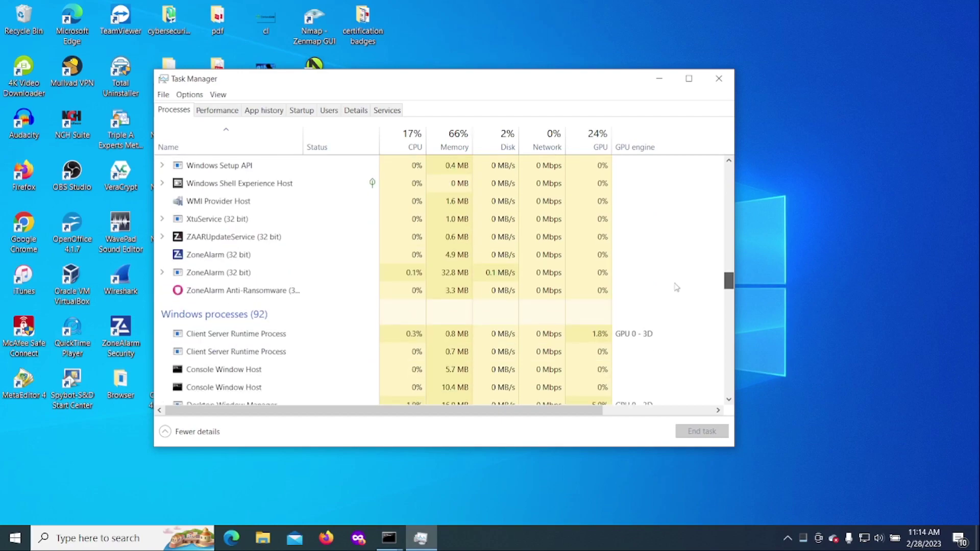
{"action": "scroll", "coordinate": [677, 287], "scroll_direction": "up", "scroll_amount": 3}
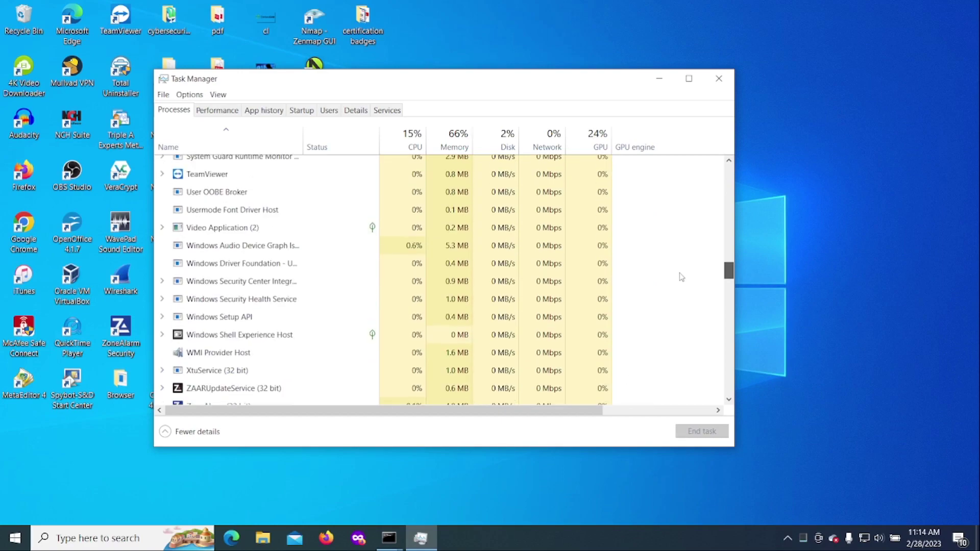
{"action": "scroll", "coordinate": [679, 285], "scroll_direction": "down", "scroll_amount": 2}
{"action": "left_click_drag", "start_coordinate": [729, 278], "coordinate": [735, 166]}
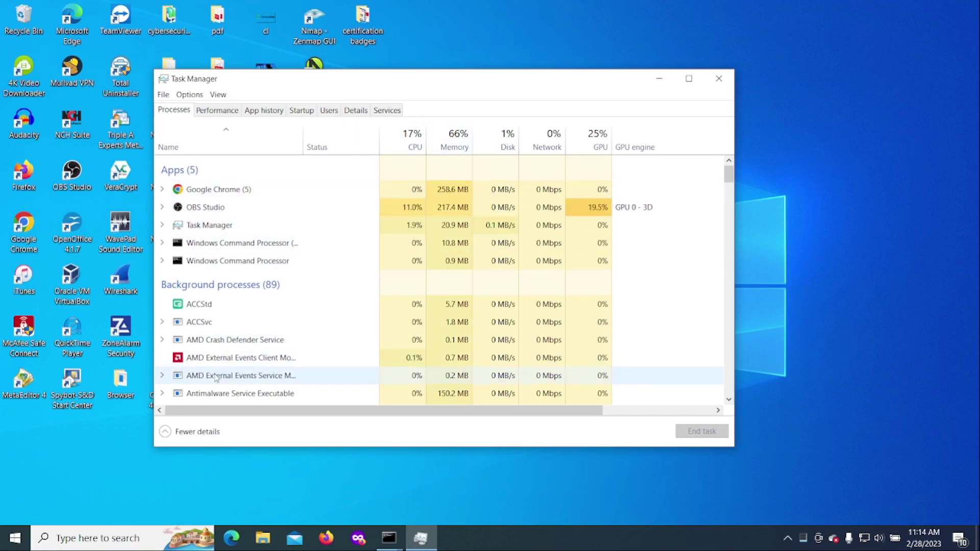
{"action": "left_click", "coordinate": [214, 342]}
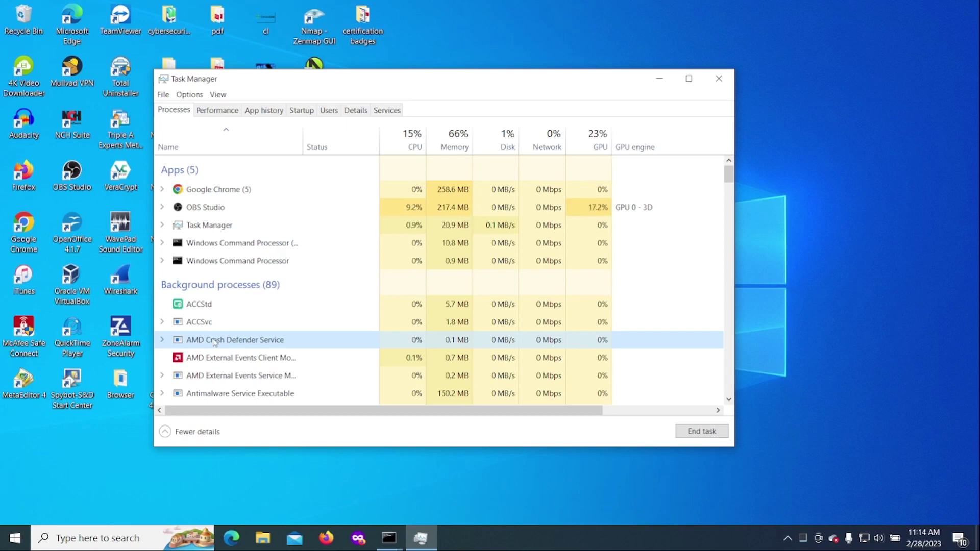